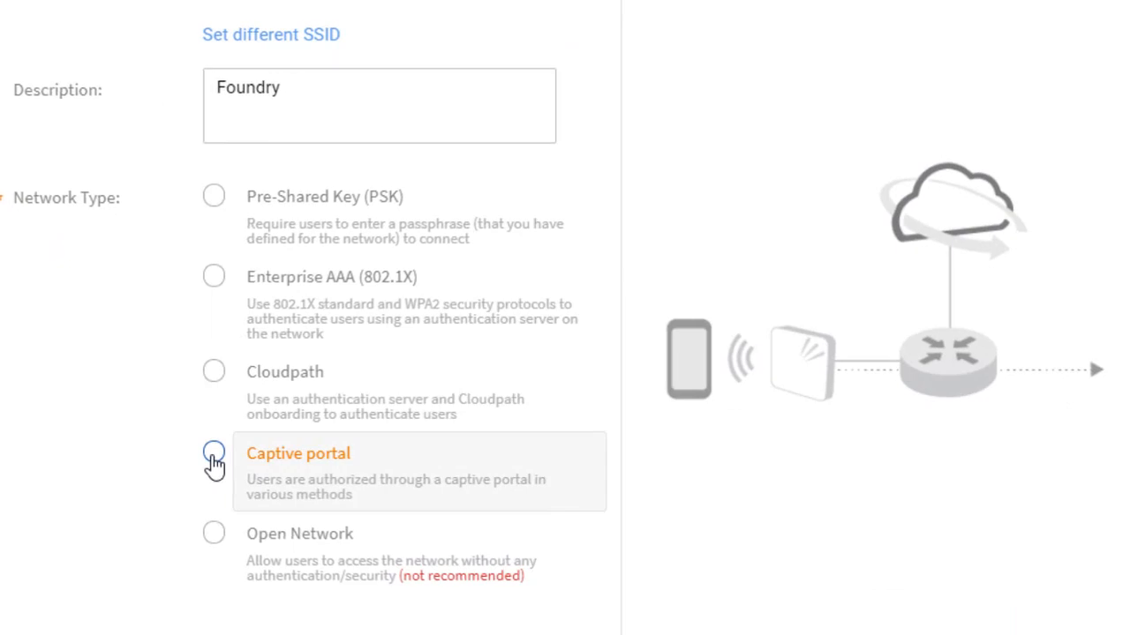
Set the network type to Captive portal and choose Self Sign In as the way users gain access
{"action": "left_click", "coordinate": [213, 459]}
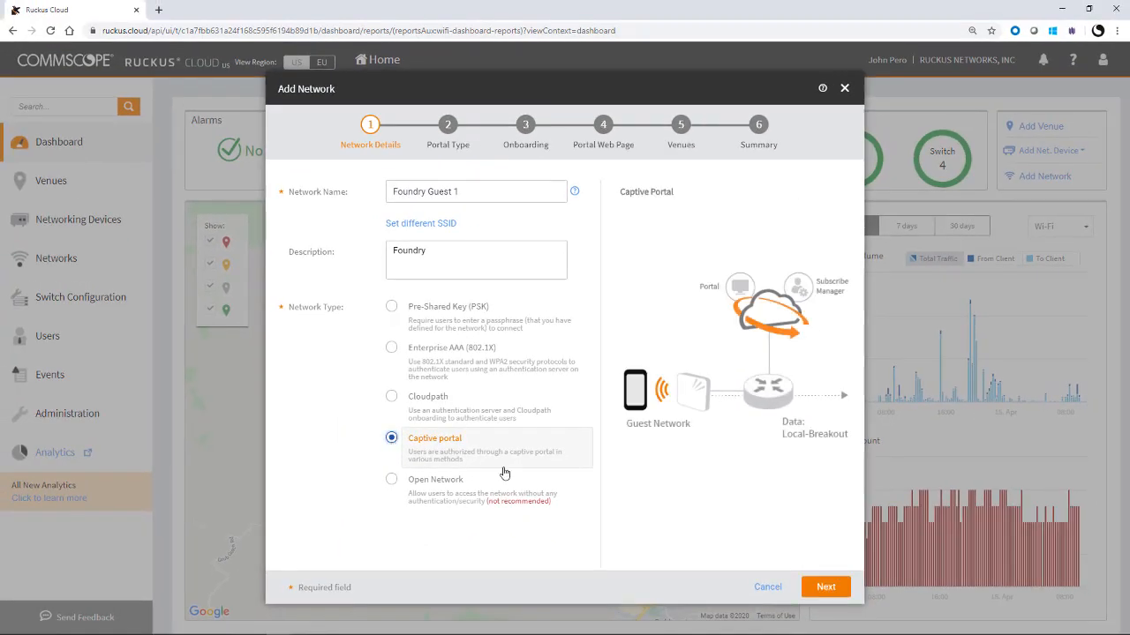
{"action": "left_click", "coordinate": [813, 588]}
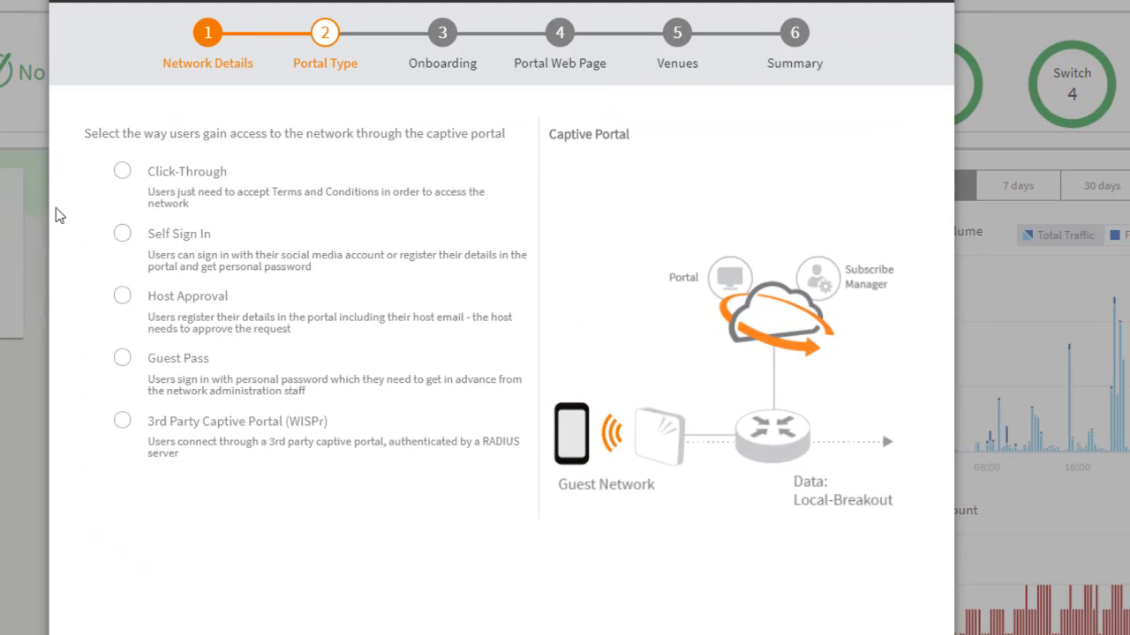
{"action": "left_click", "coordinate": [122, 234]}
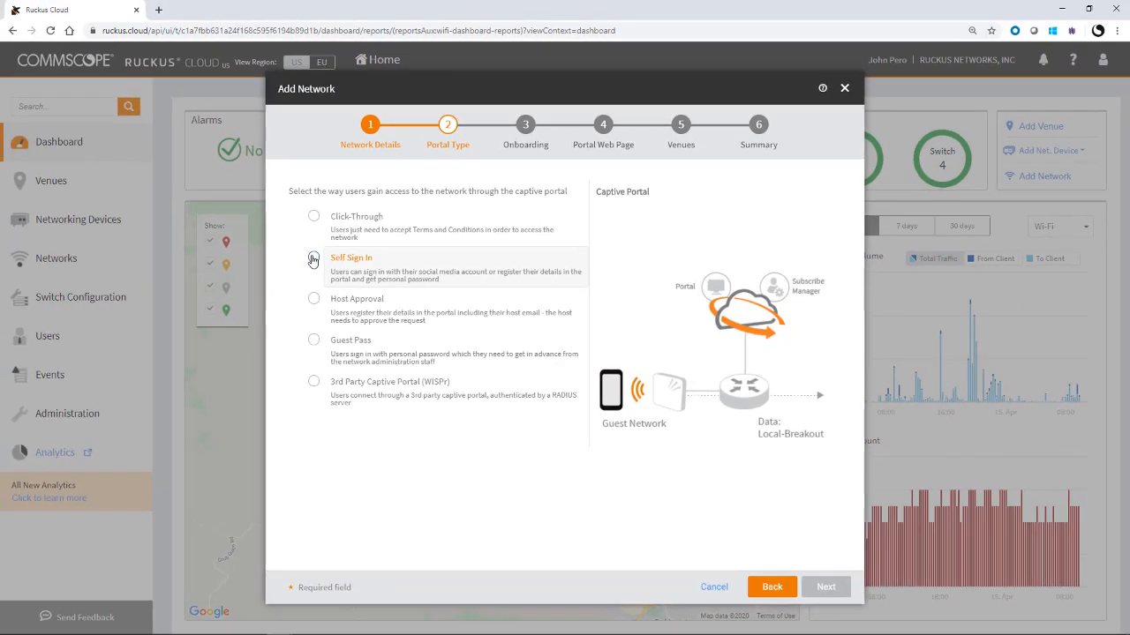
{"action": "left_click", "coordinate": [313, 259]}
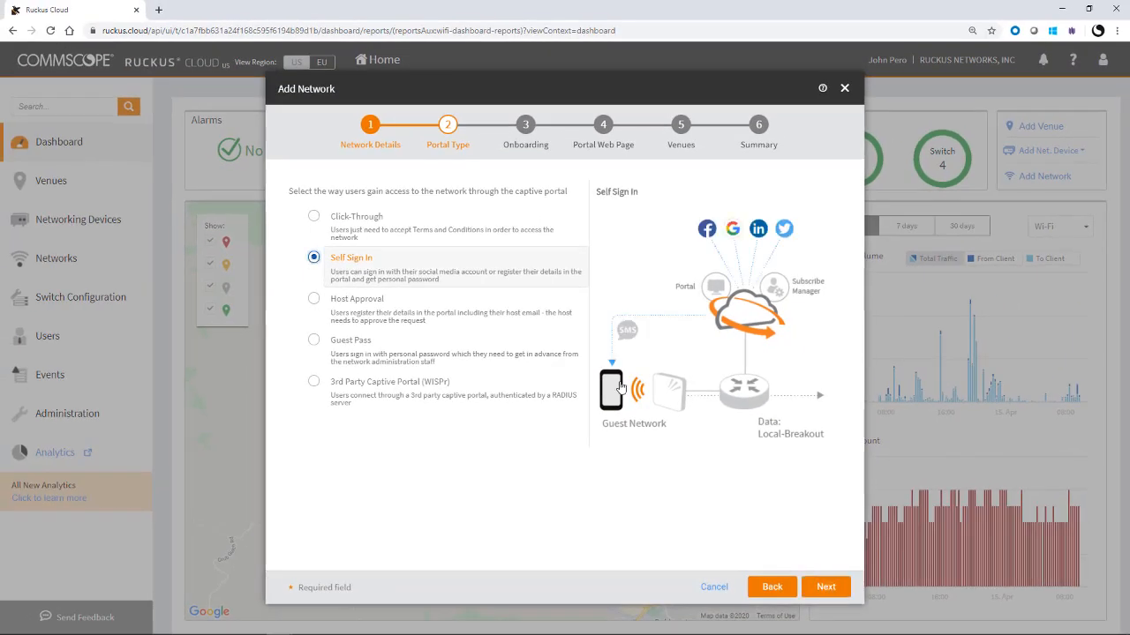
{"action": "left_click", "coordinate": [809, 588]}
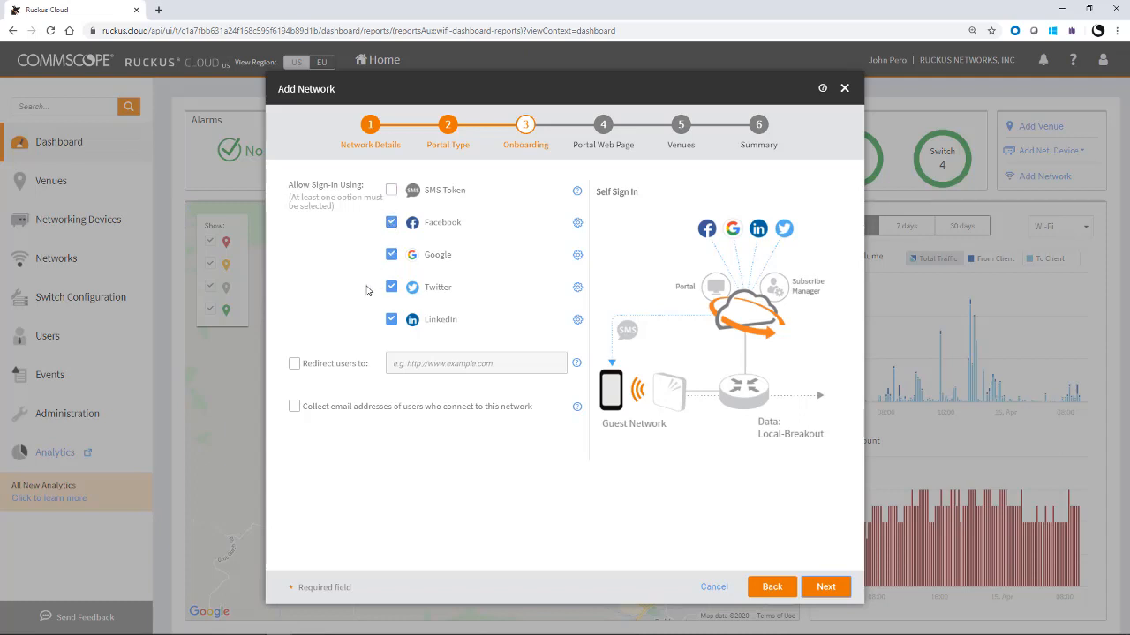
{"action": "left_click", "coordinate": [294, 364]}
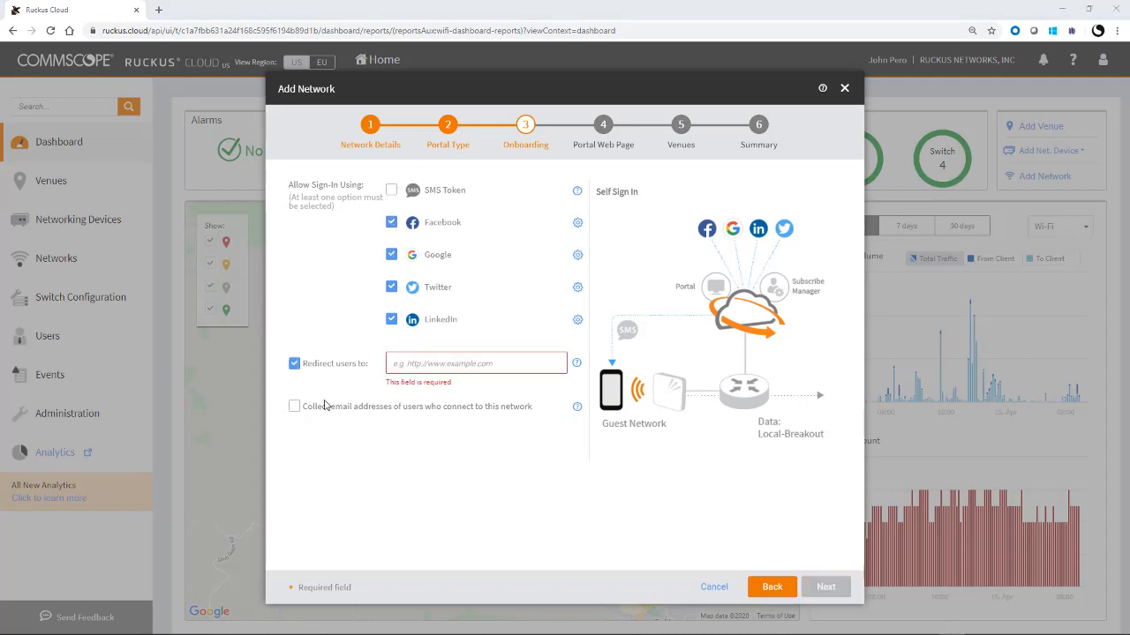
{"action": "left_click", "coordinate": [392, 365]}
{"action": "type", "text": "https://www.commscope.com/"}
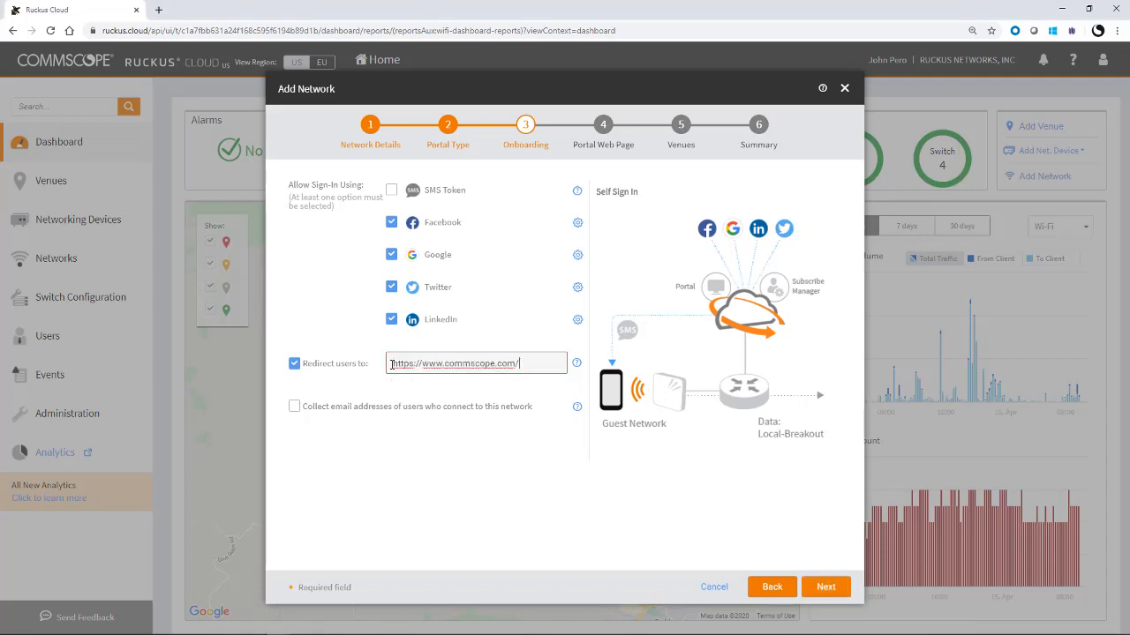
{"action": "left_click", "coordinate": [346, 389]}
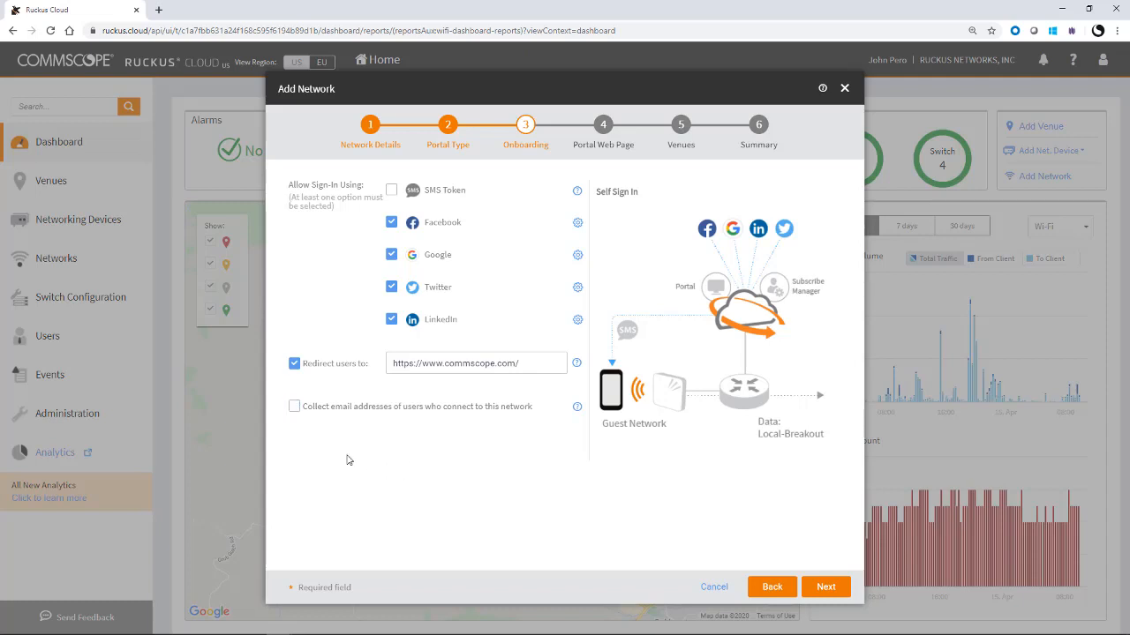
{"action": "left_click", "coordinate": [827, 587]}
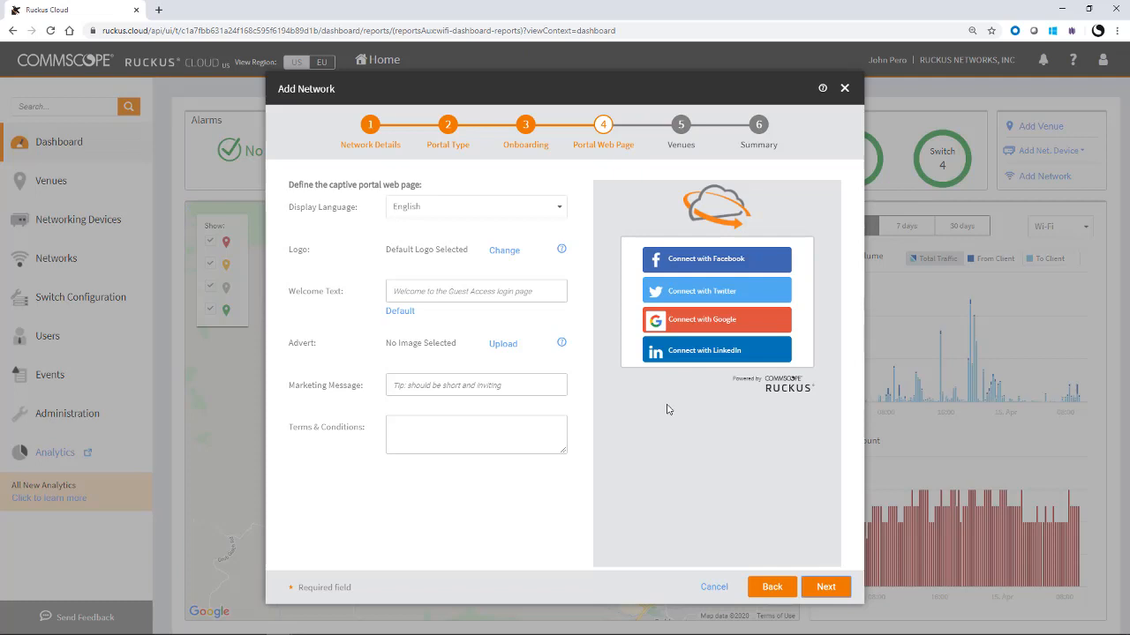
Change the portal page logo to art logo.jpg and set the welcome text to "Welcome to the Ahwahnee Art Studio"
{"action": "left_click", "coordinate": [505, 251]}
{"action": "left_click", "coordinate": [792, 551]}
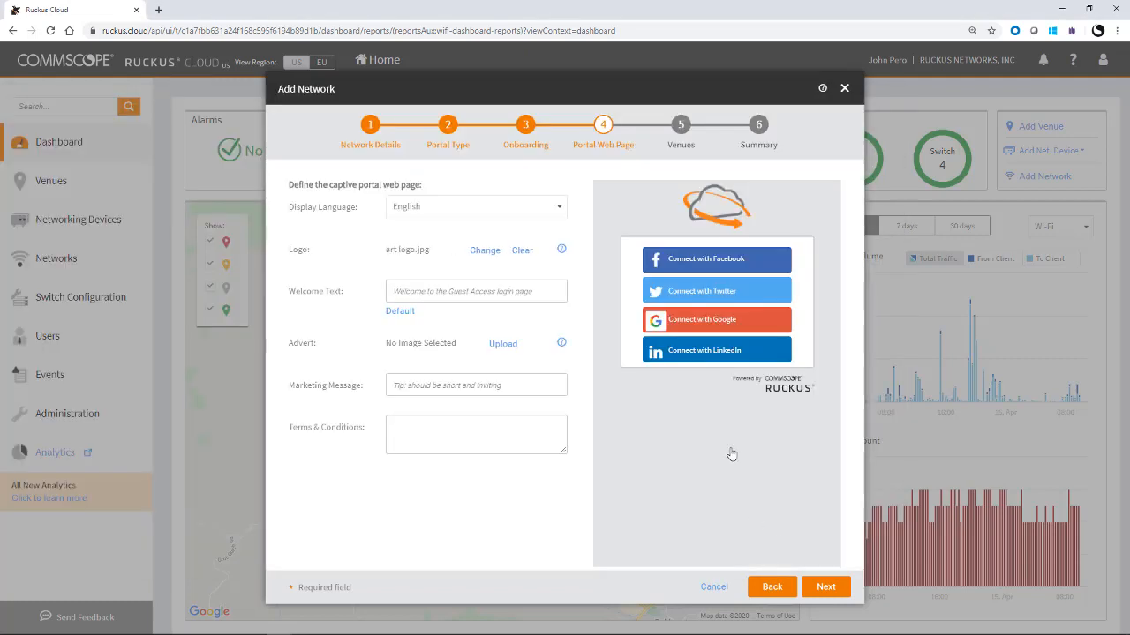
{"action": "left_click", "coordinate": [402, 290]}
{"action": "type", "text": "Welcome to t"}
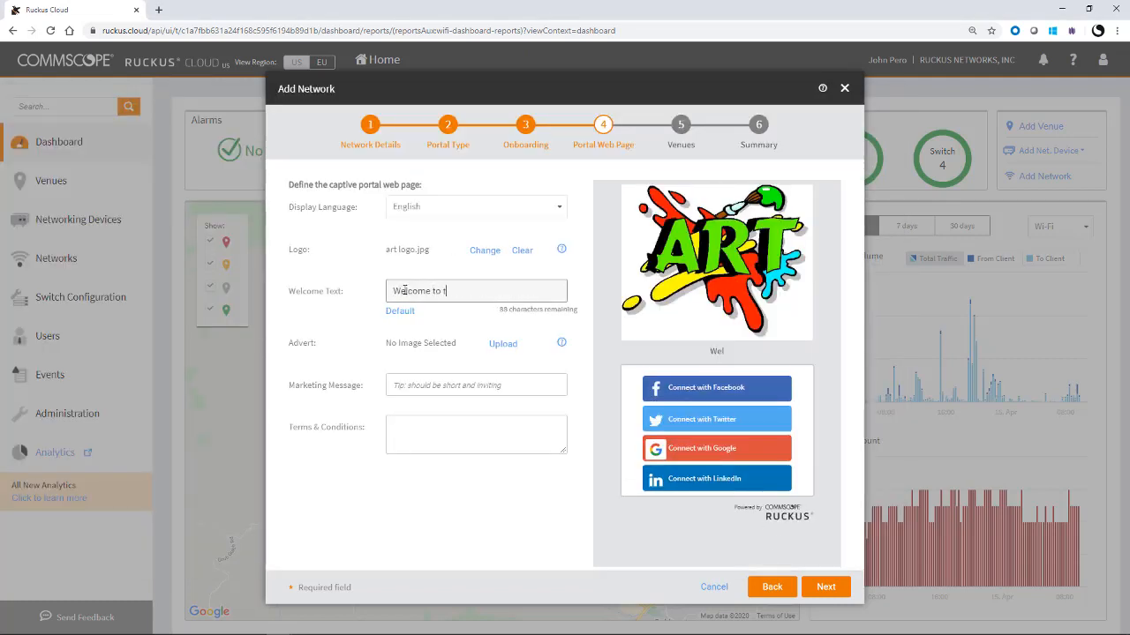
{"action": "type", "text": "he Ahwahnee Art Studio"}
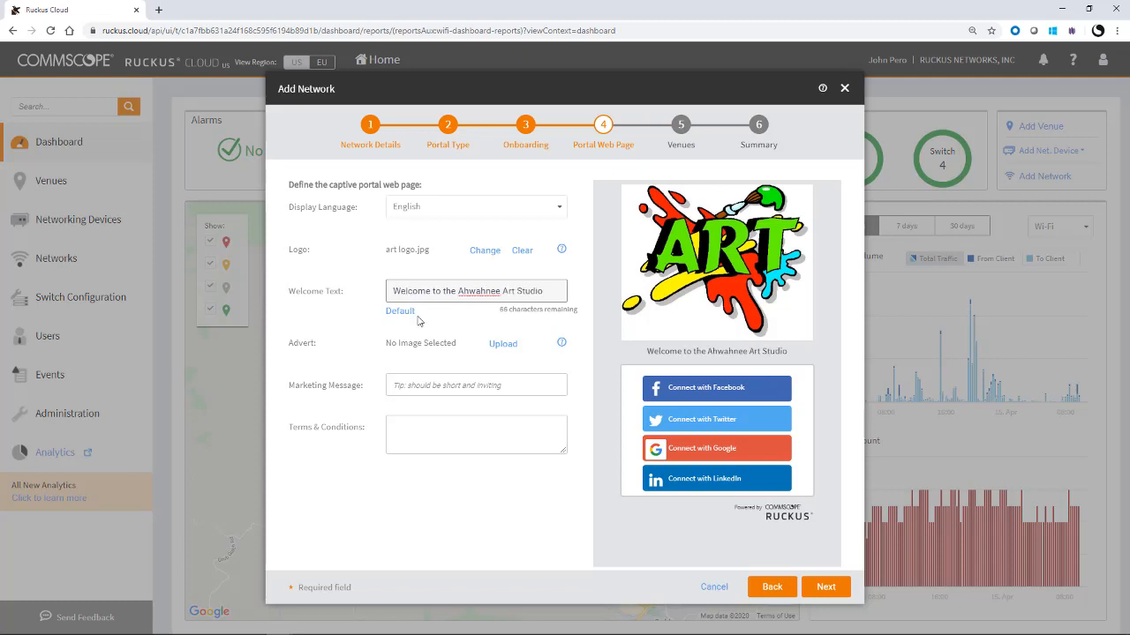
{"action": "left_click", "coordinate": [445, 320]}
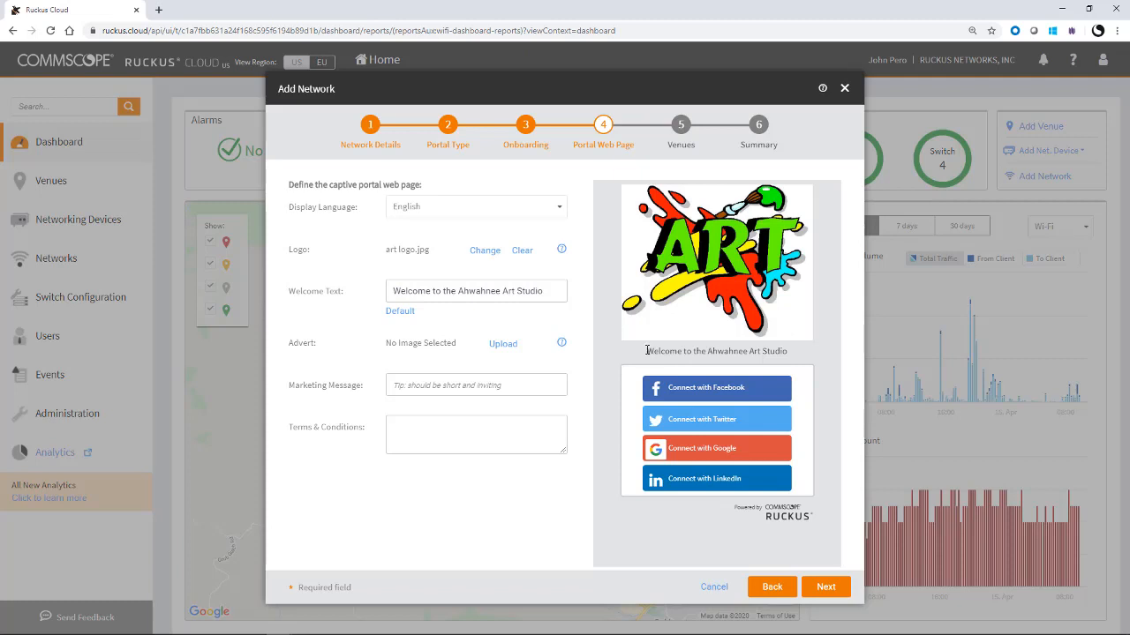
Set the marketing message to "Buy one item and get the second at 50% off." and continue to the venue selection
{"action": "left_click", "coordinate": [494, 385]}
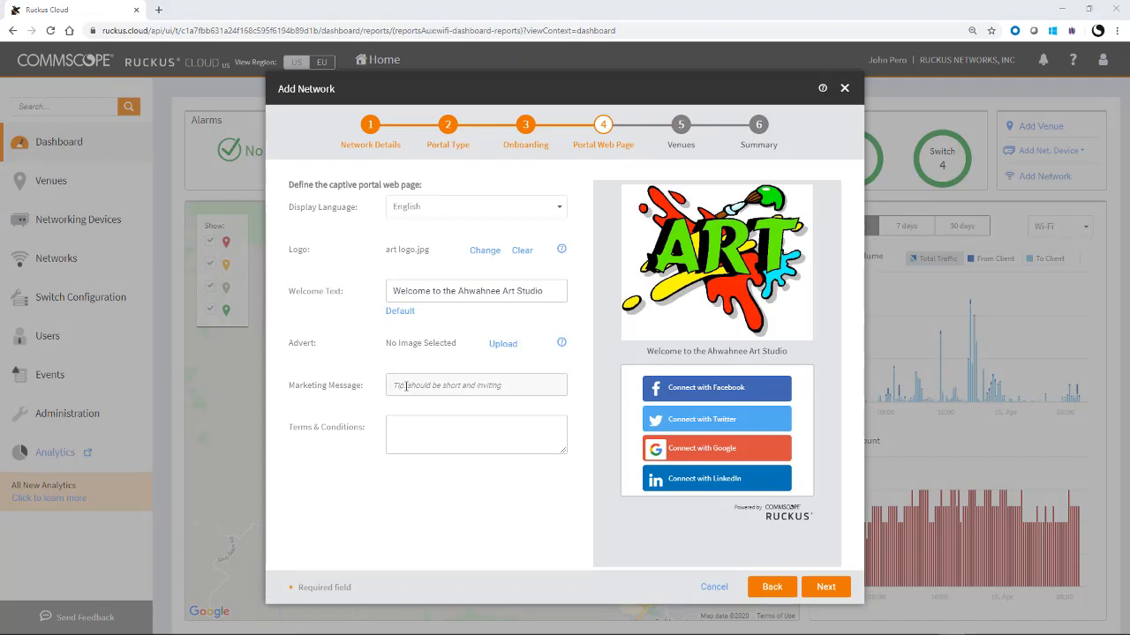
{"action": "left_click", "coordinate": [397, 389]}
{"action": "type", "text": "Buy one item and get the second"}
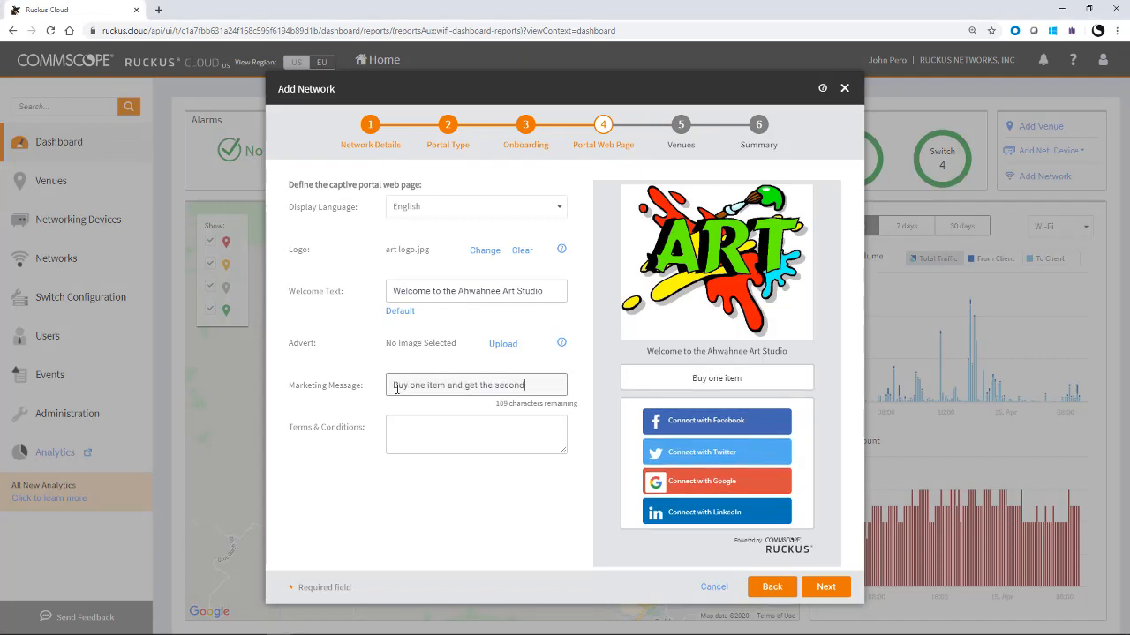
{"action": "type", "text": " at 50% off."}
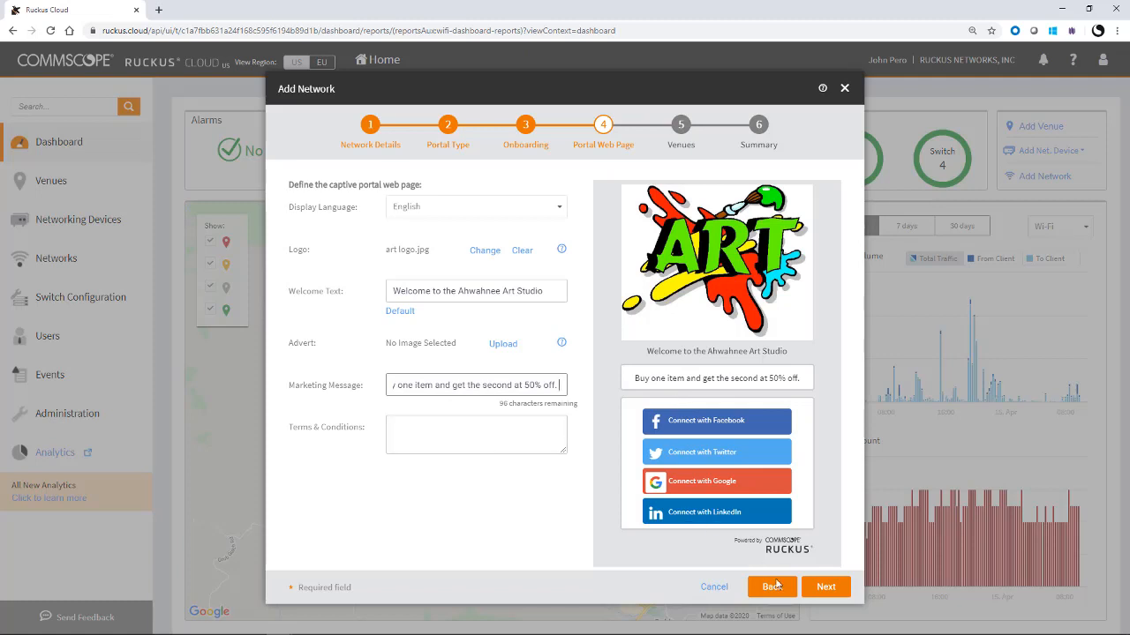
{"action": "left_click", "coordinate": [825, 590]}
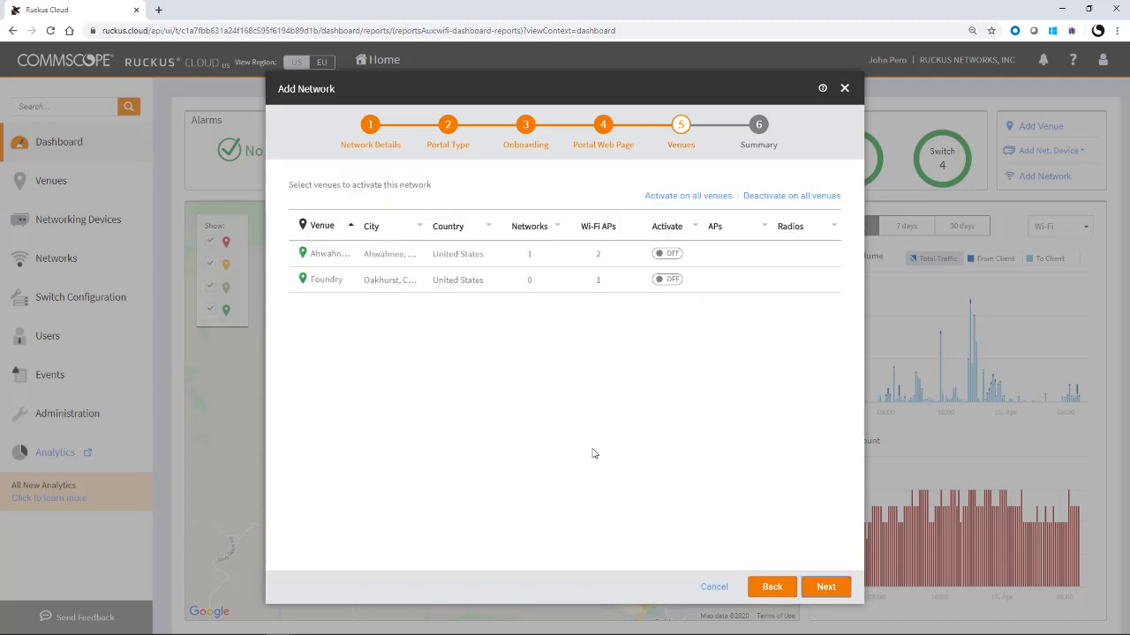
Activate the network at the Foundry venue and continue to the summary
{"action": "left_click", "coordinate": [675, 281]}
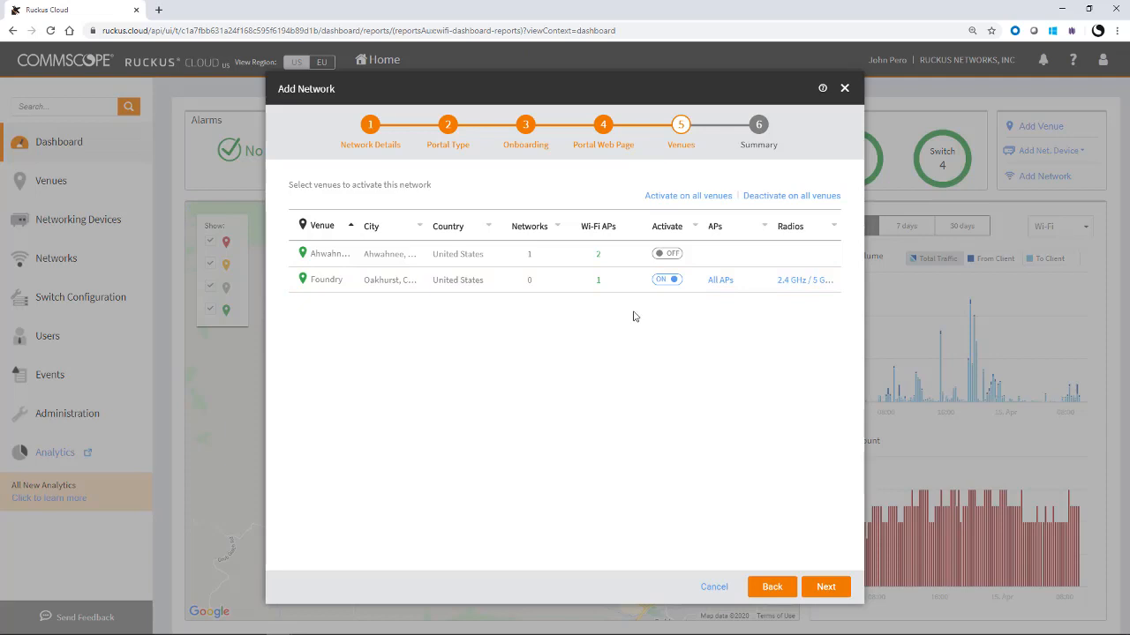
{"action": "left_click", "coordinate": [825, 587]}
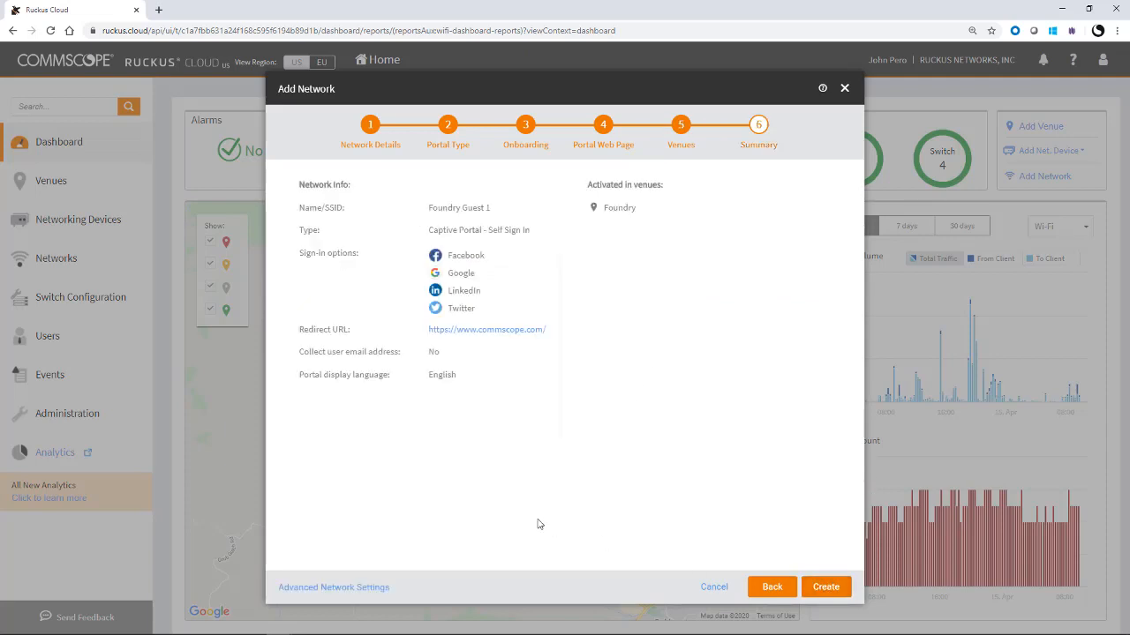
Set the maximum number of devices to 3 in the advanced network settings
{"action": "left_click", "coordinate": [324, 587]}
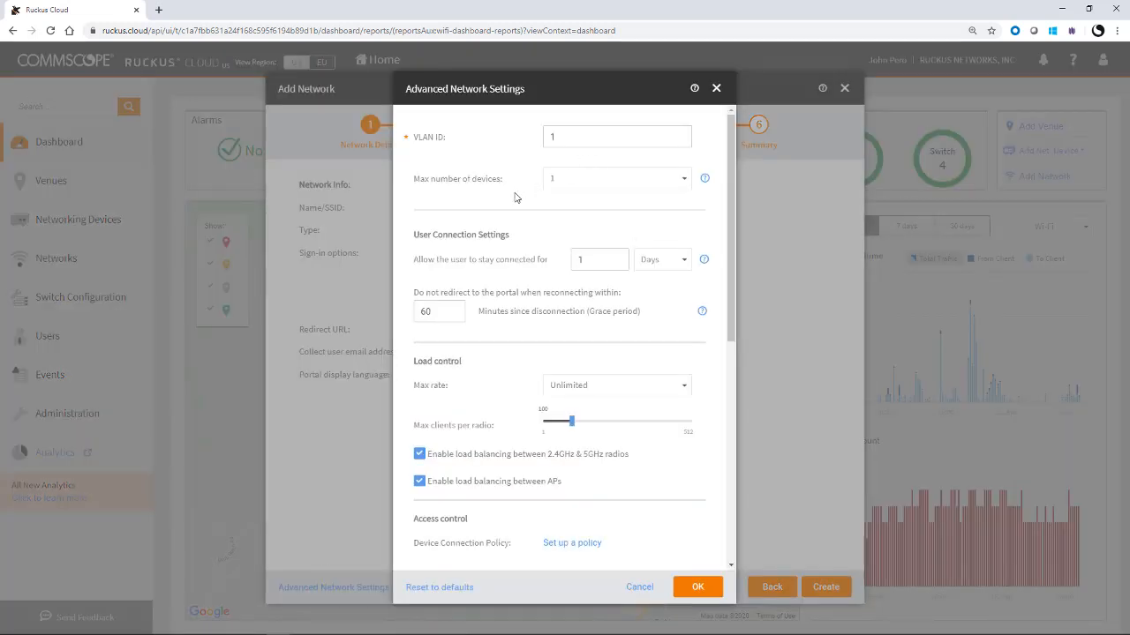
{"action": "left_click", "coordinate": [687, 186]}
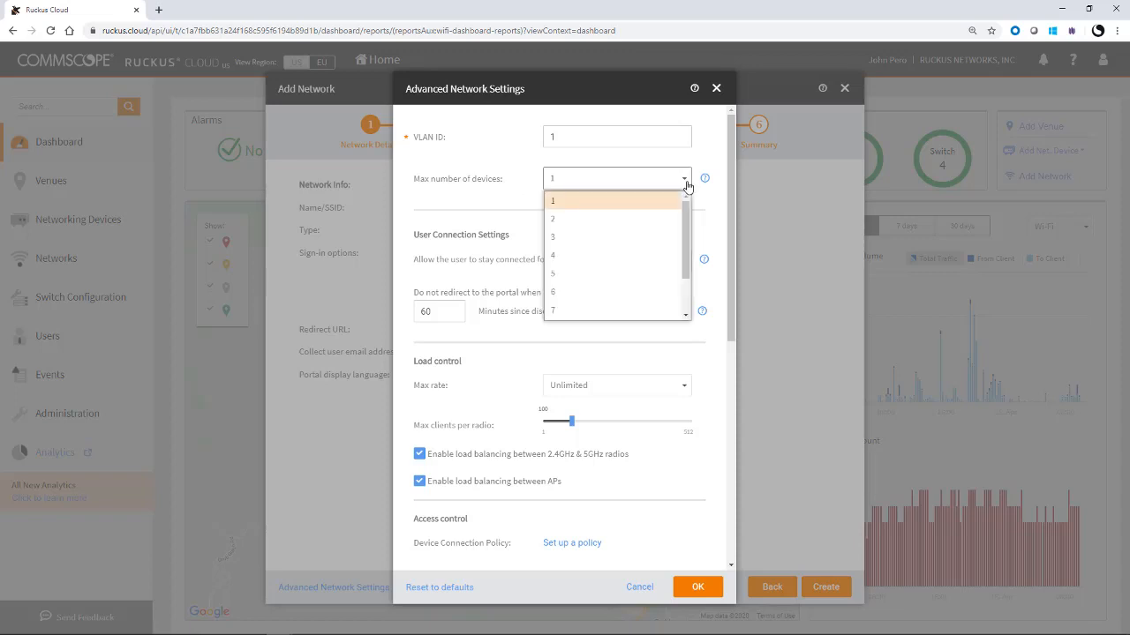
{"action": "left_click", "coordinate": [563, 238]}
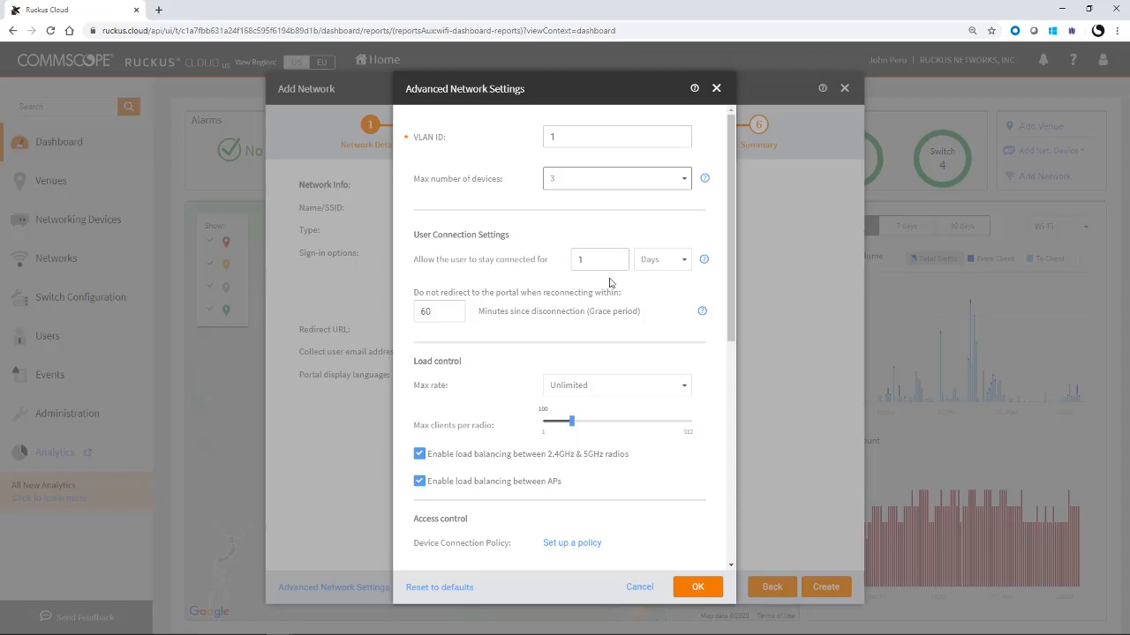
Examine the stay-connected time units, the max rate setting and the device connection policy options
{"action": "left_click", "coordinate": [681, 261]}
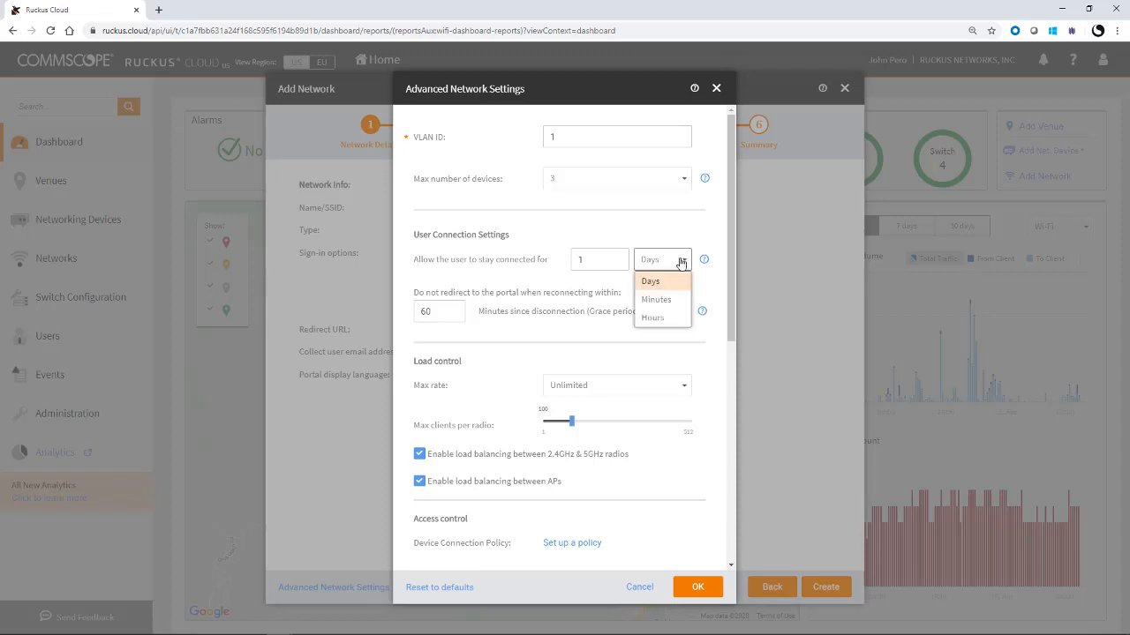
{"action": "left_click", "coordinate": [709, 279]}
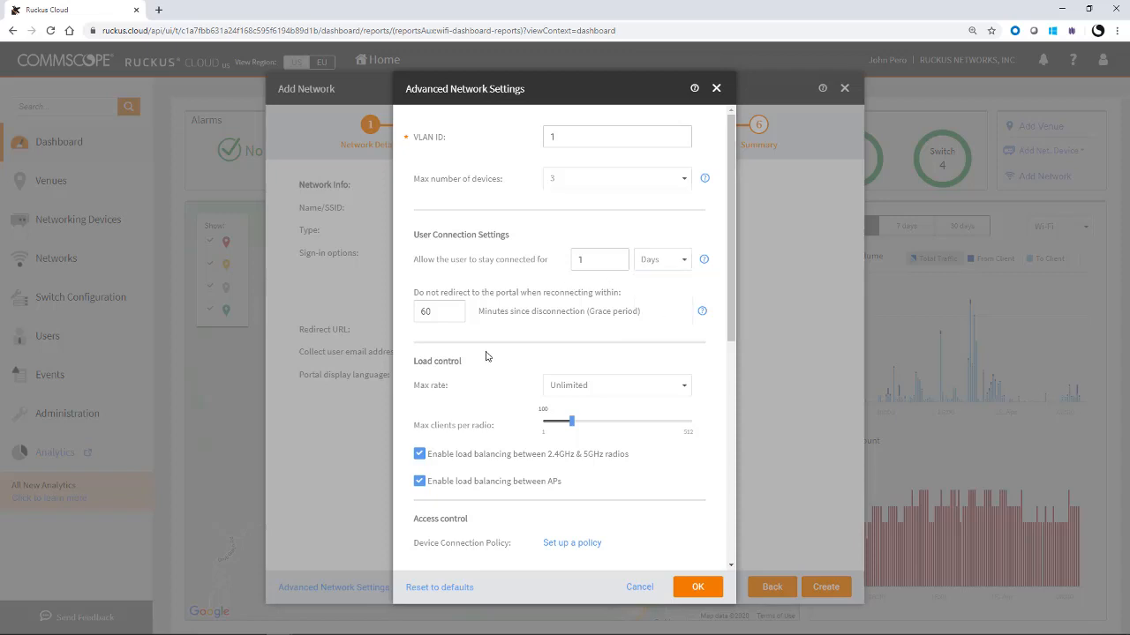
{"action": "scroll", "coordinate": [481, 362], "scroll_direction": "down", "scroll_amount": 2}
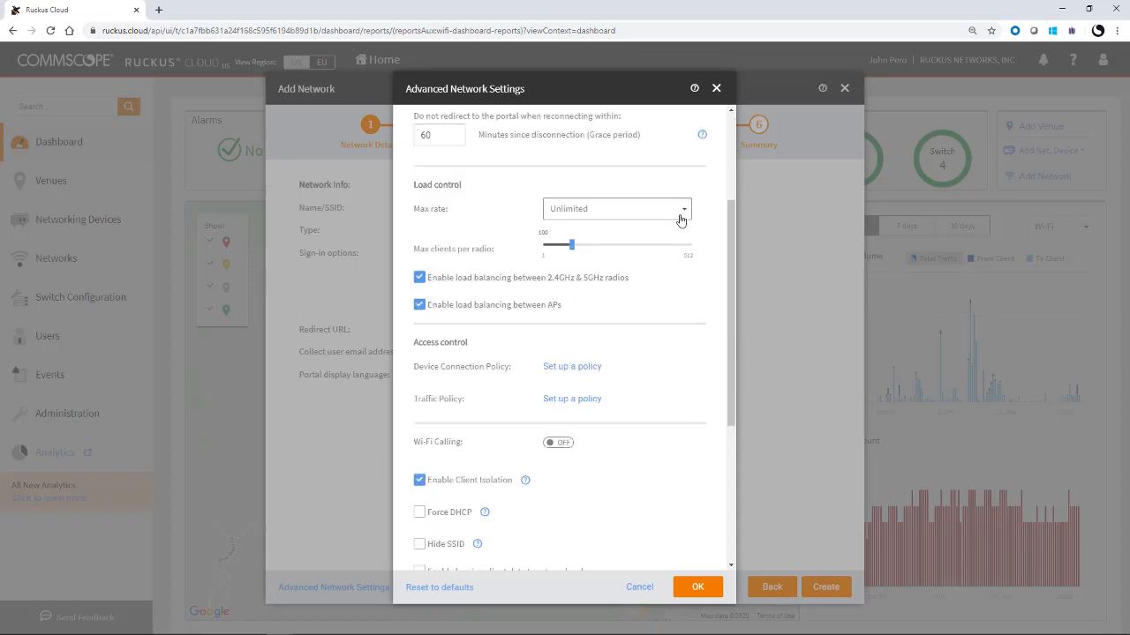
{"action": "left_click", "coordinate": [686, 215]}
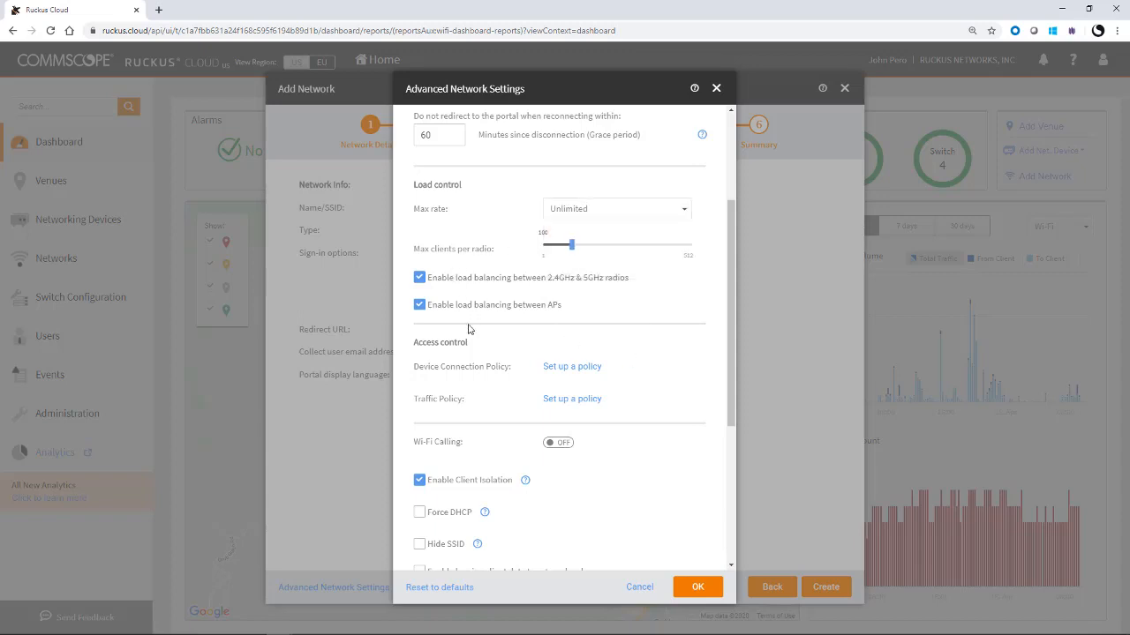
{"action": "left_click", "coordinate": [643, 324]}
{"action": "left_click", "coordinate": [569, 373]}
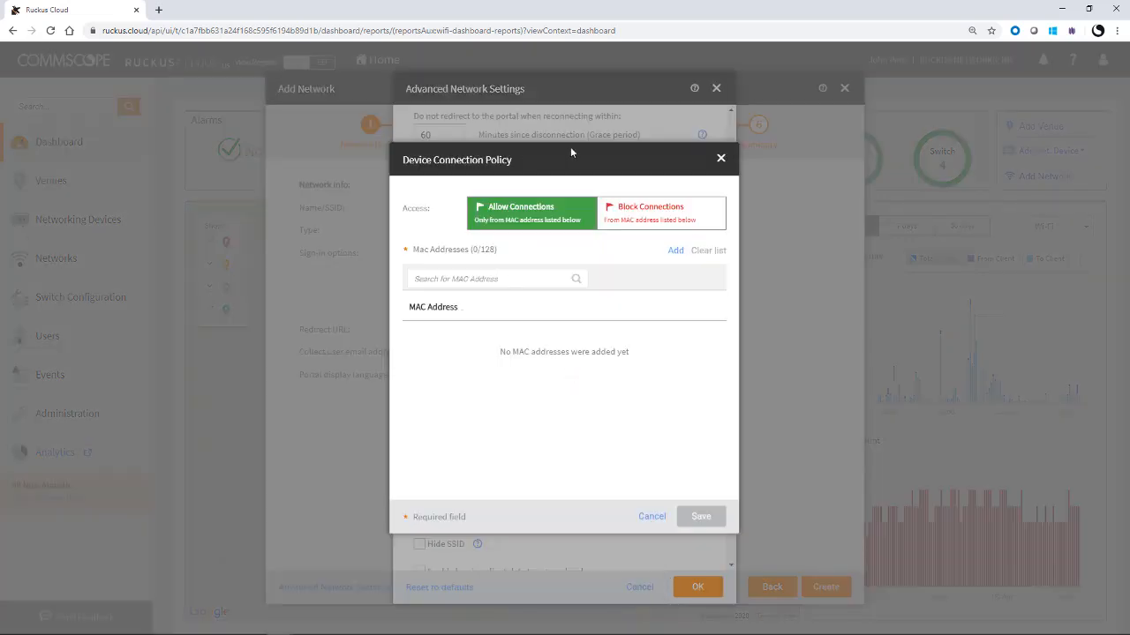
{"action": "left_click", "coordinate": [651, 518]}
{"action": "left_click", "coordinate": [581, 399]}
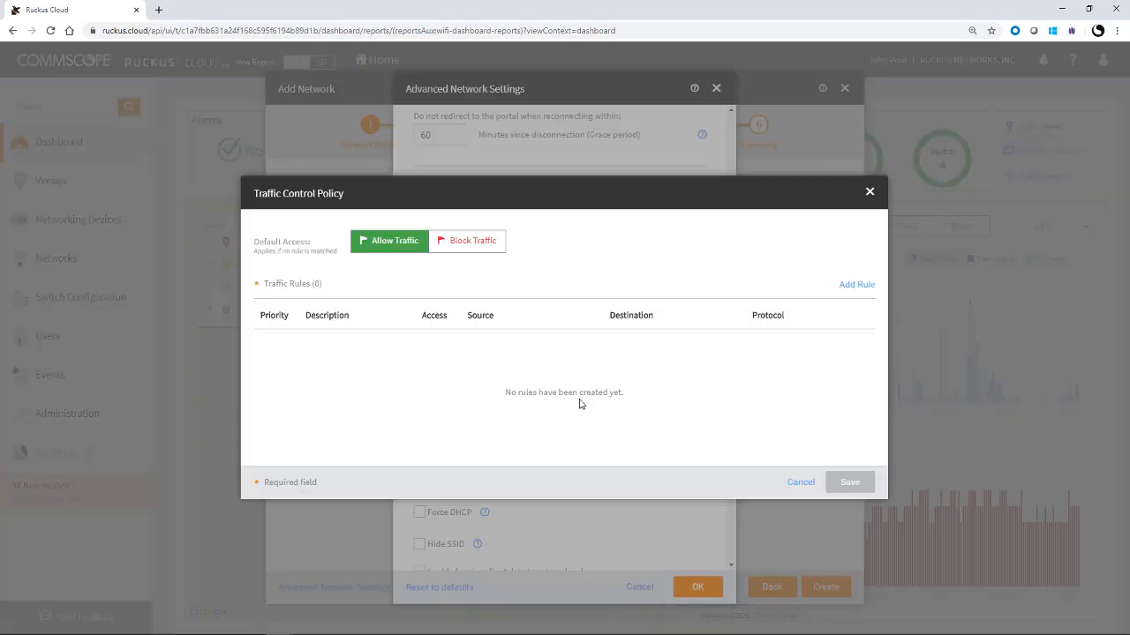
{"action": "left_click", "coordinate": [463, 247]}
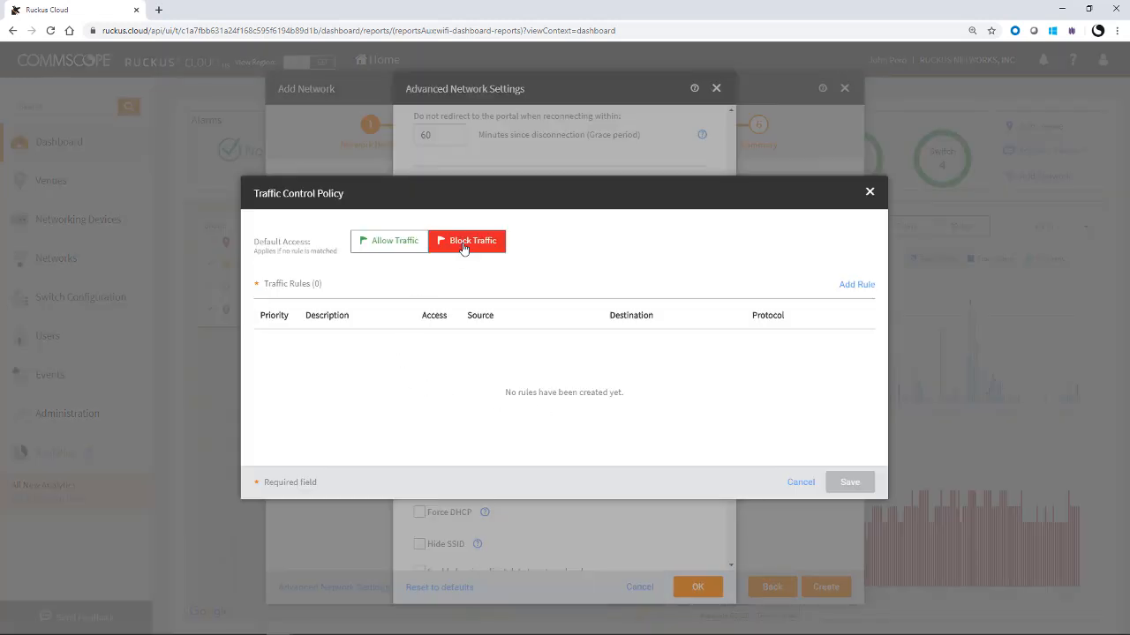
{"action": "left_click", "coordinate": [852, 289]}
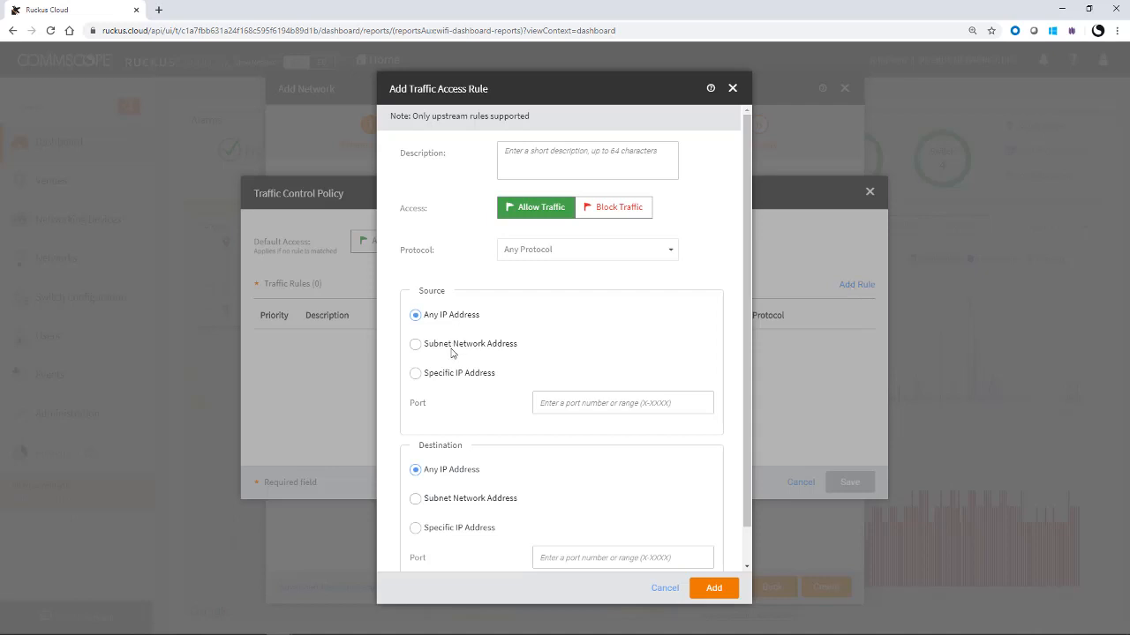
{"action": "left_click", "coordinate": [613, 212]}
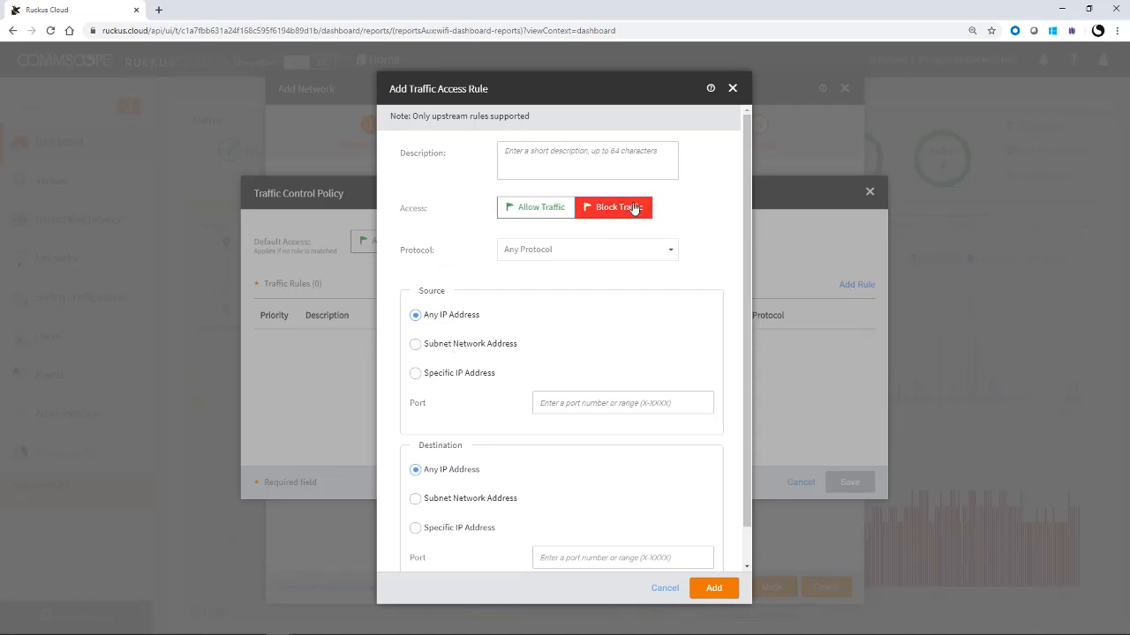
{"action": "left_click", "coordinate": [671, 251]}
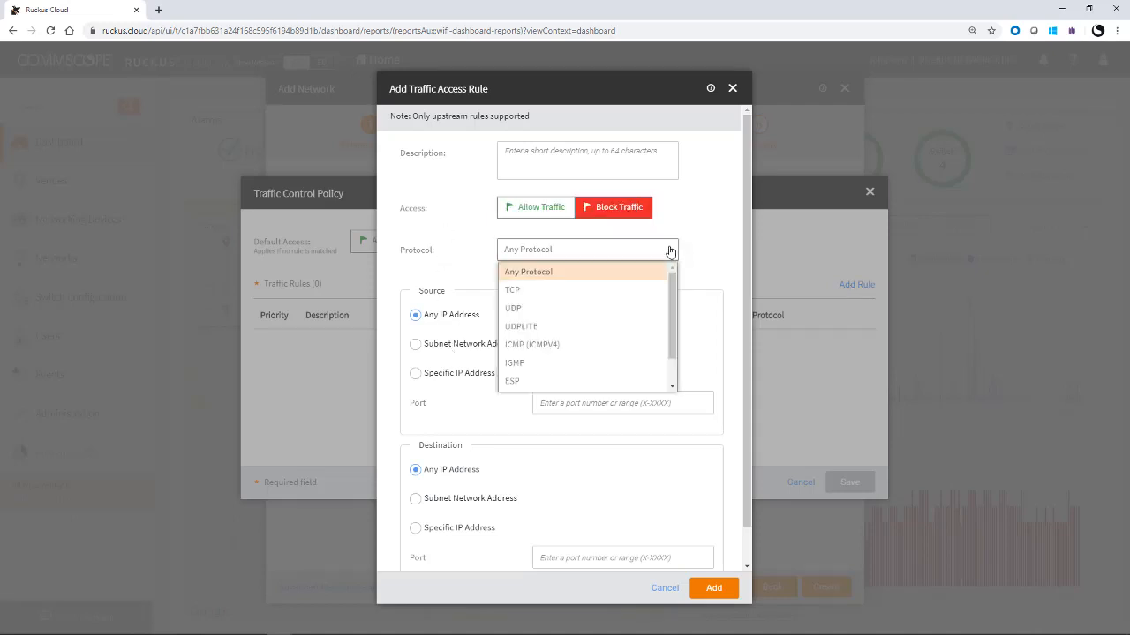
{"action": "left_click", "coordinate": [710, 223]}
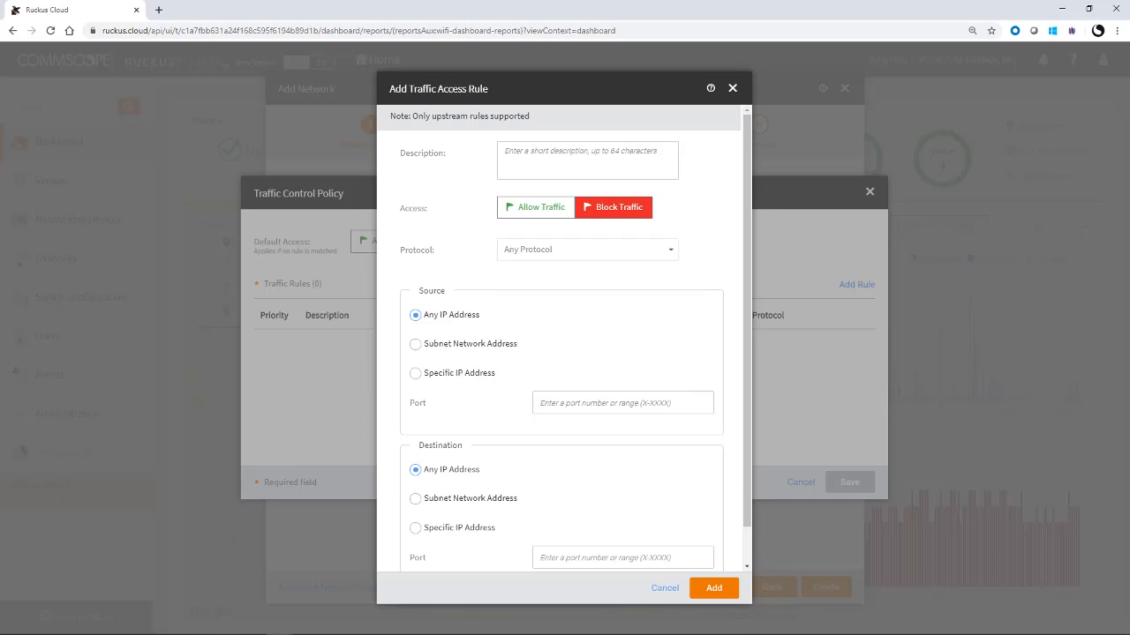
{"action": "left_click", "coordinate": [664, 588]}
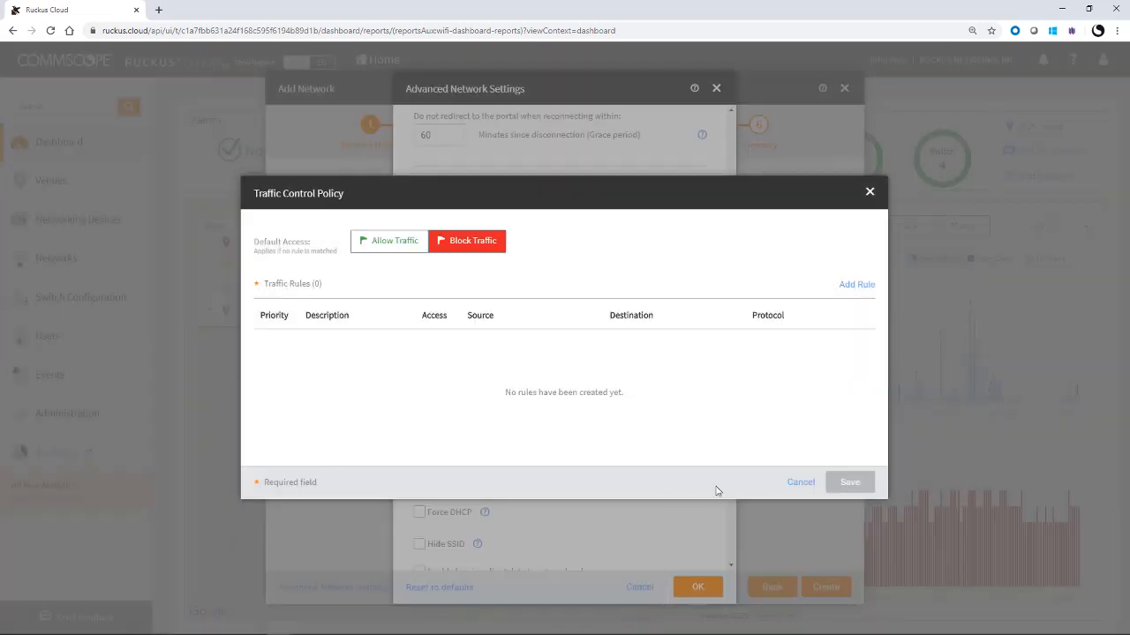
{"action": "left_click", "coordinate": [800, 483]}
Close the advanced network settings without applying them and create the Foundry Guest 1 network
{"action": "scroll", "coordinate": [648, 510], "scroll_direction": "down", "scroll_amount": 4}
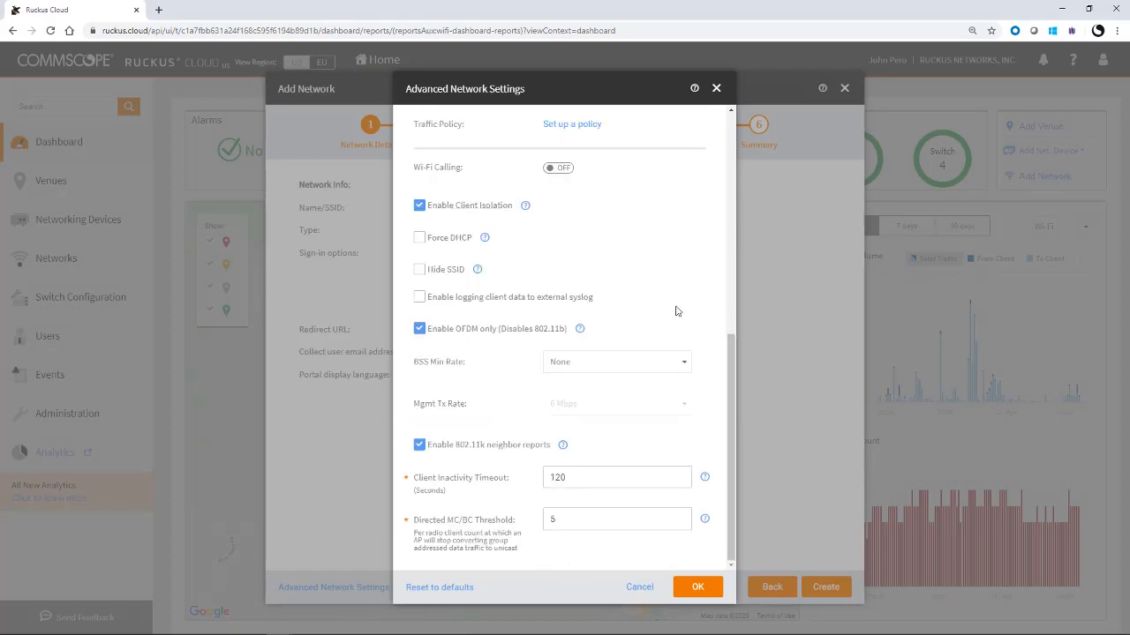
{"action": "left_click", "coordinate": [638, 590]}
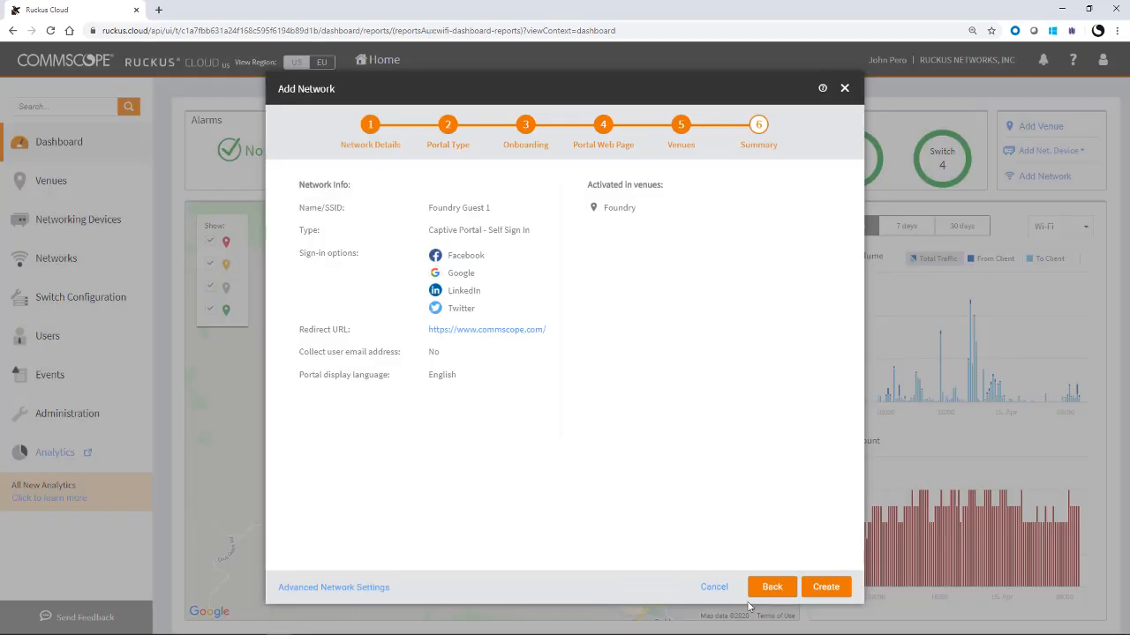
{"action": "left_click", "coordinate": [821, 590]}
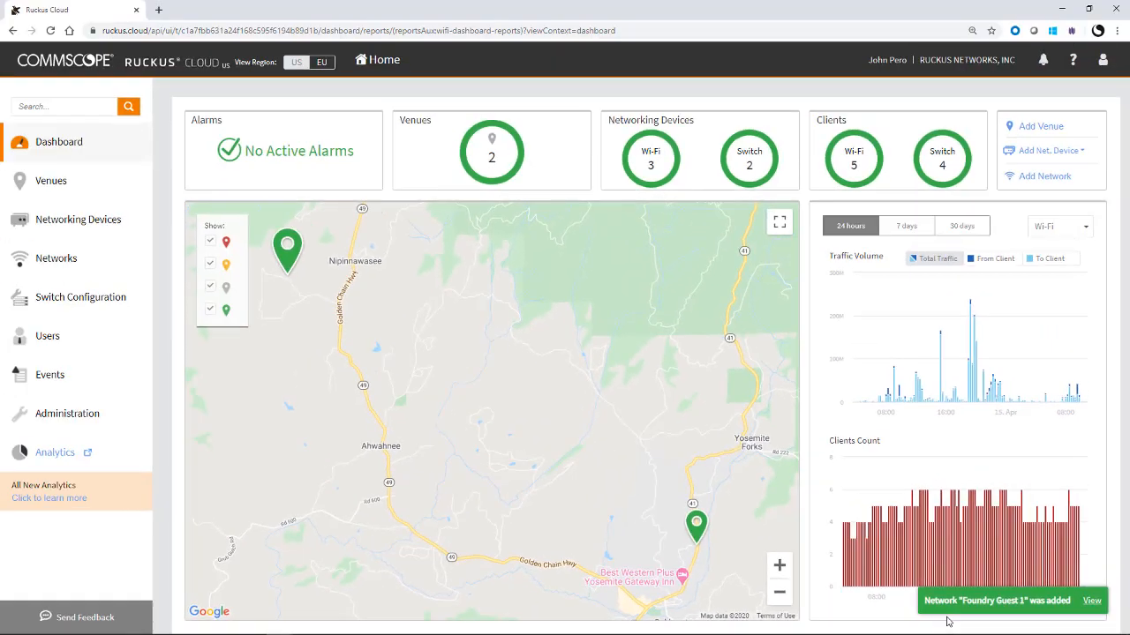
Connect the computer to the open Foundry Guest 1 Wi-Fi network from the Windows network list
{"action": "mouse_move", "coordinate": [1015, 630]}
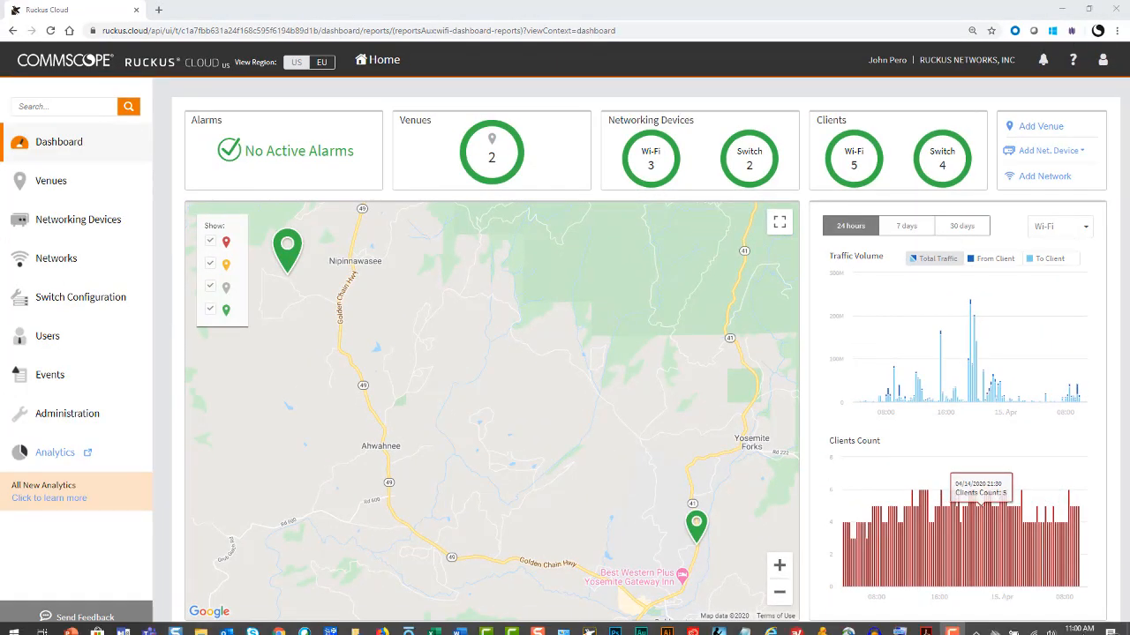
{"action": "left_click", "coordinate": [1035, 625]}
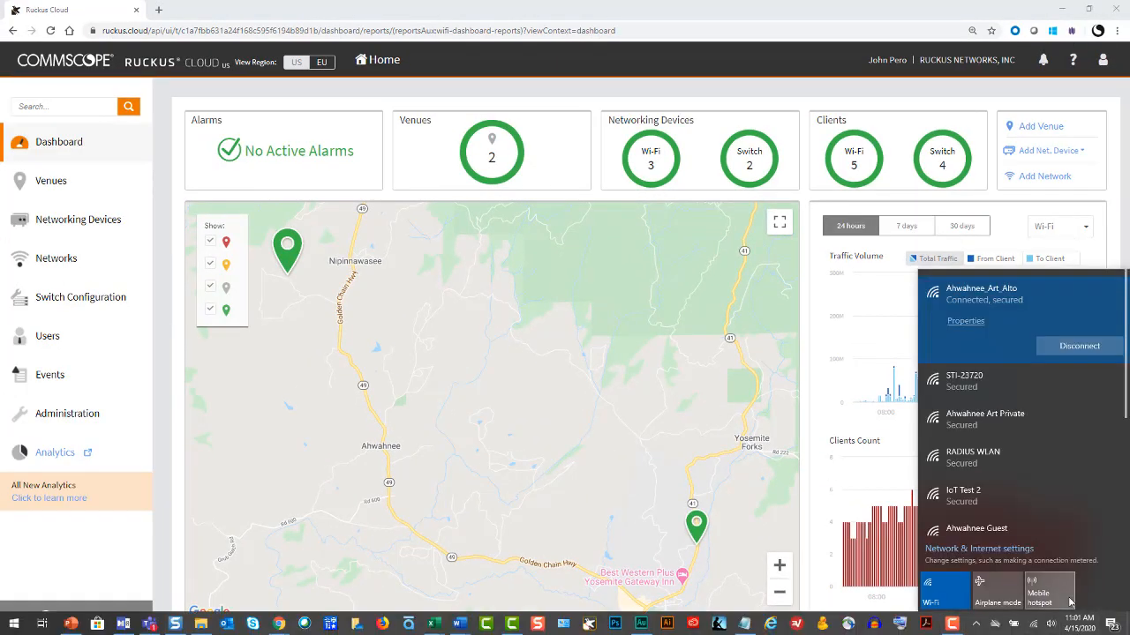
{"action": "scroll", "coordinate": [970, 481], "scroll_direction": "down", "scroll_amount": 5}
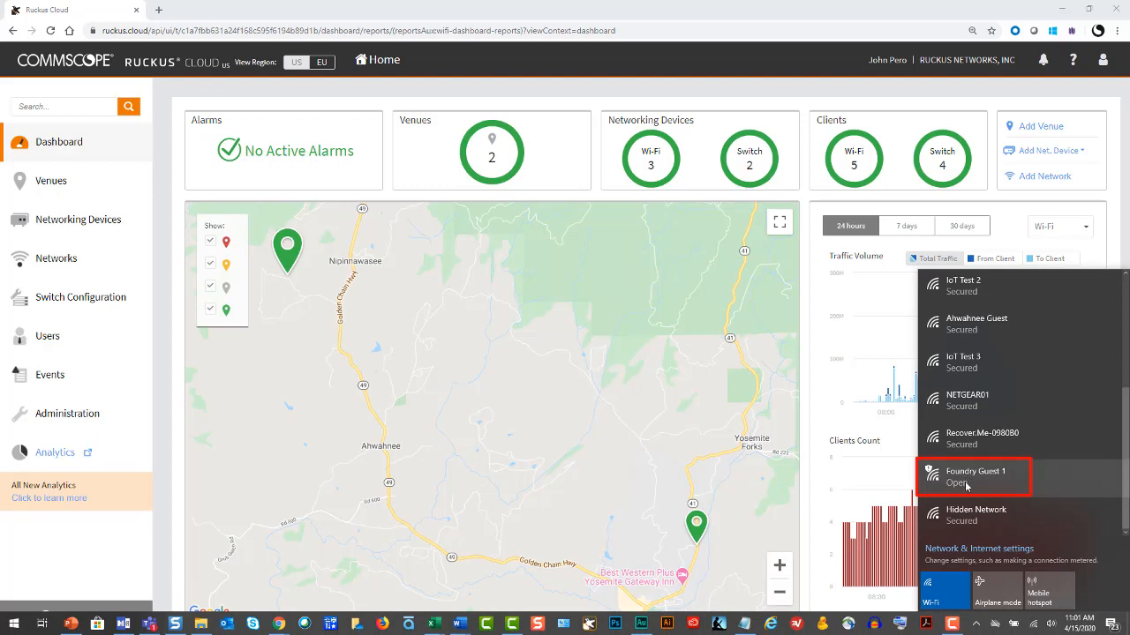
{"action": "left_click", "coordinate": [967, 481]}
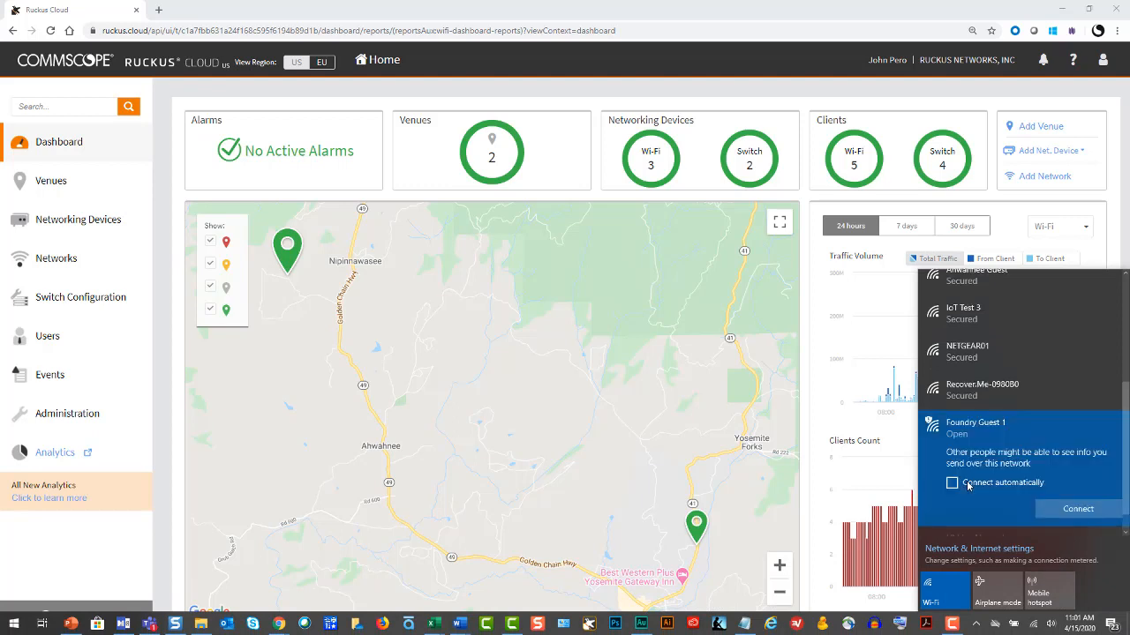
{"action": "left_click", "coordinate": [1077, 511]}
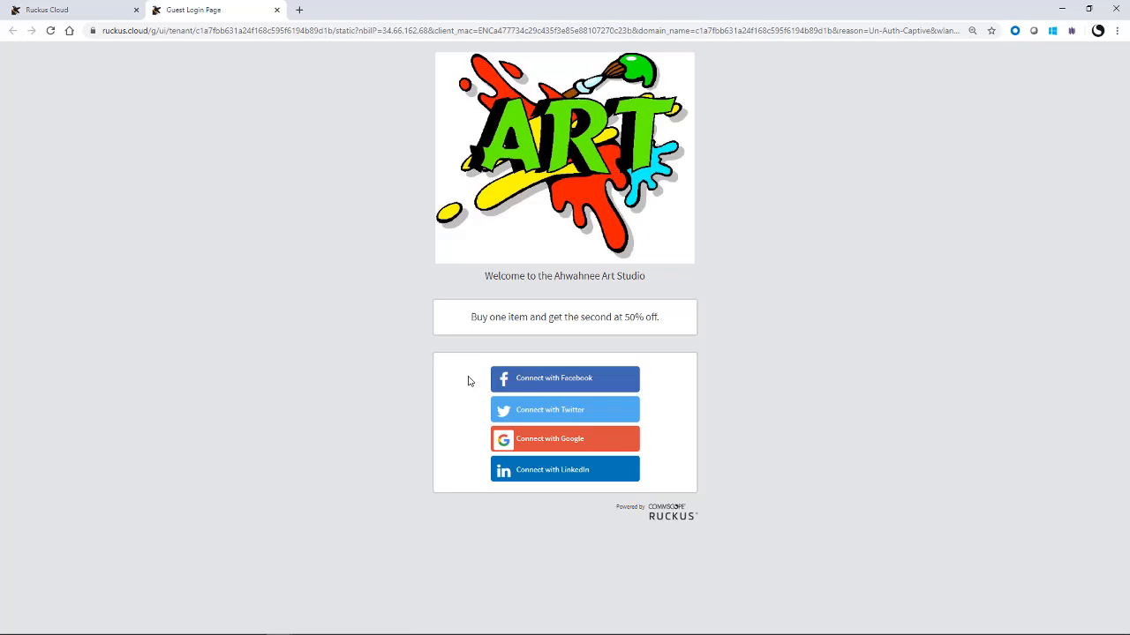
Sign in through the guest portal with the prefilled Google account, and close the portal's browser tab
{"action": "left_click", "coordinate": [544, 441]}
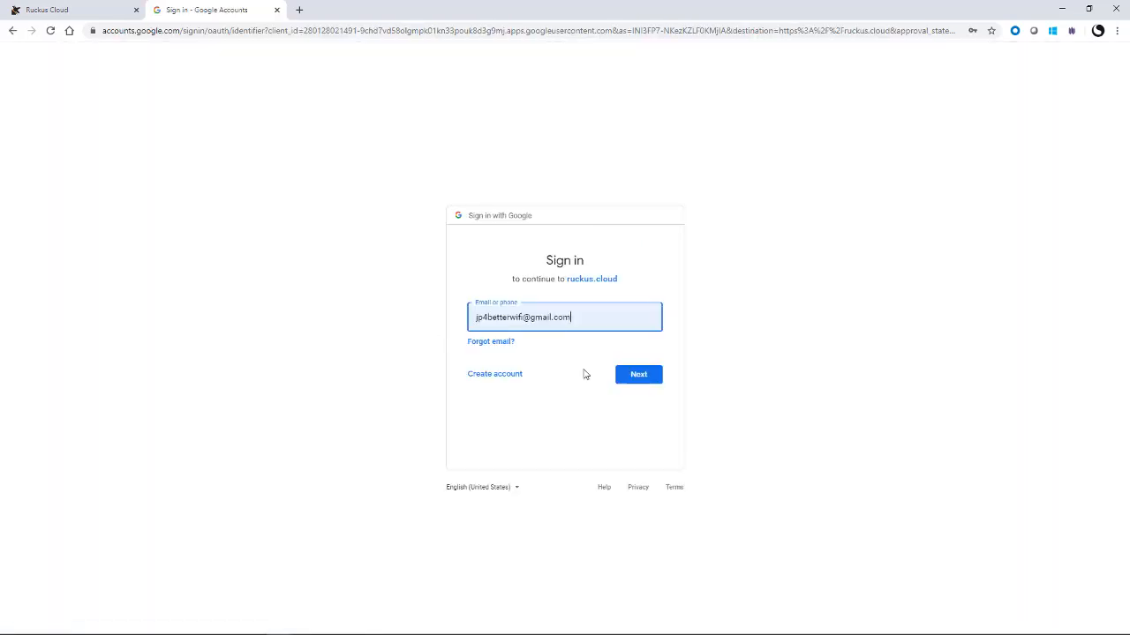
{"action": "left_click", "coordinate": [635, 381]}
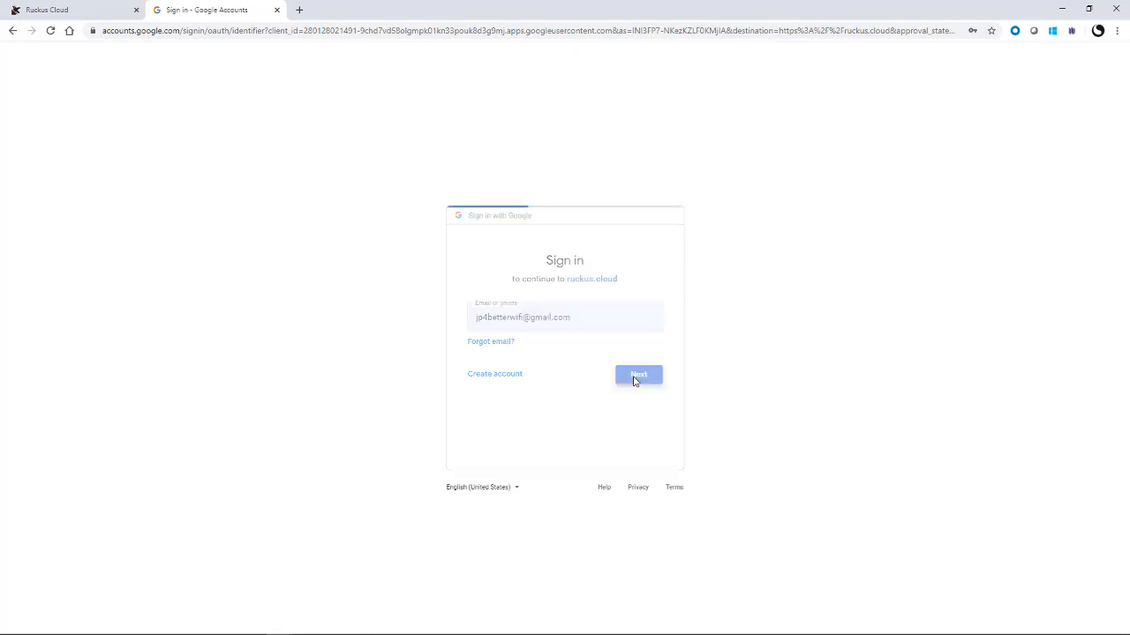
{"action": "left_click", "coordinate": [635, 383]}
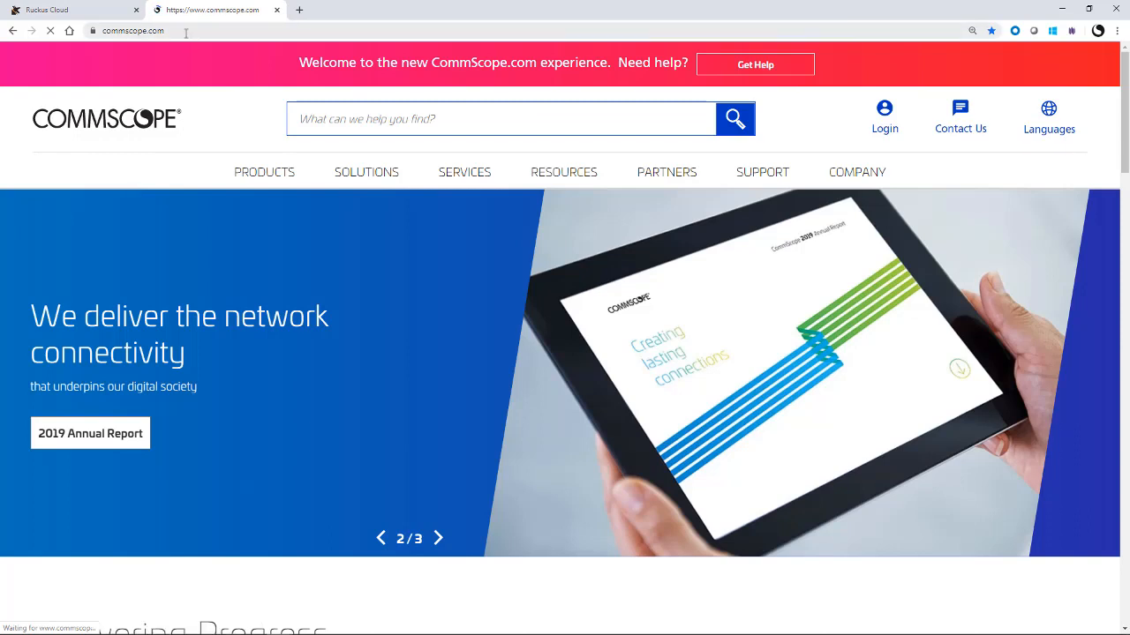
{"action": "key", "text": "ctrl+w"}
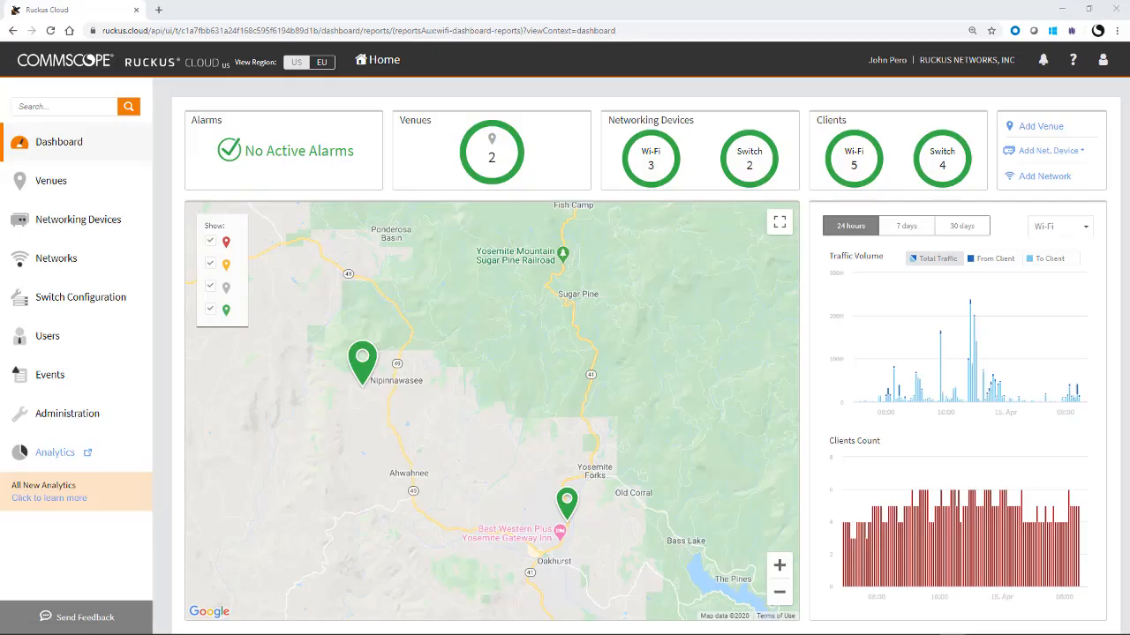